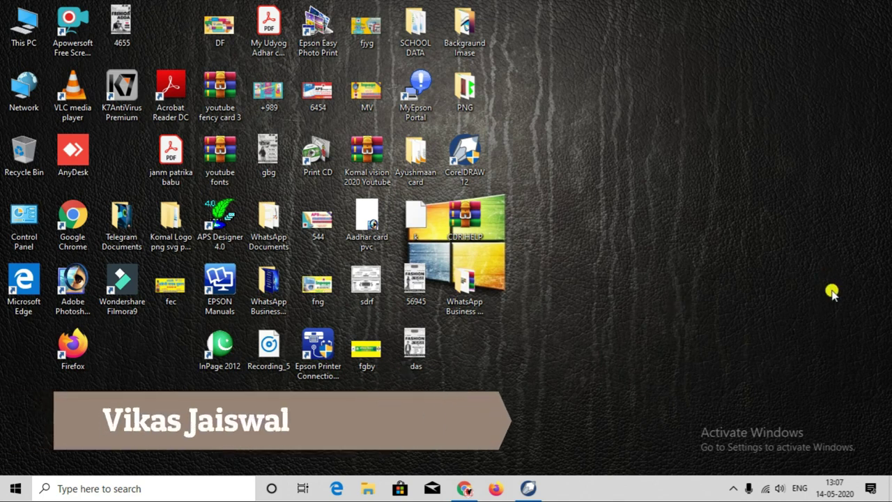
right_click(663, 119)
left_click(703, 159)
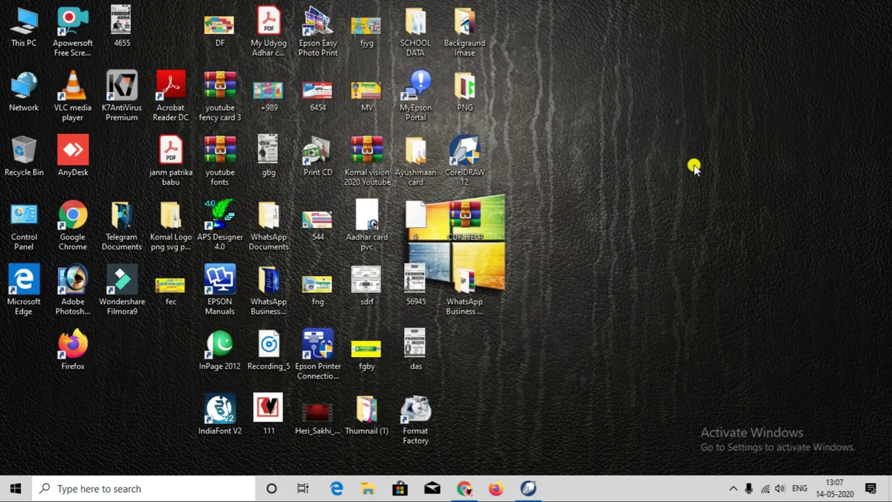
right_click(695, 31)
left_click(731, 67)
- View the carry bag design image fjyg from the desktop and close it
double_click(365, 26)
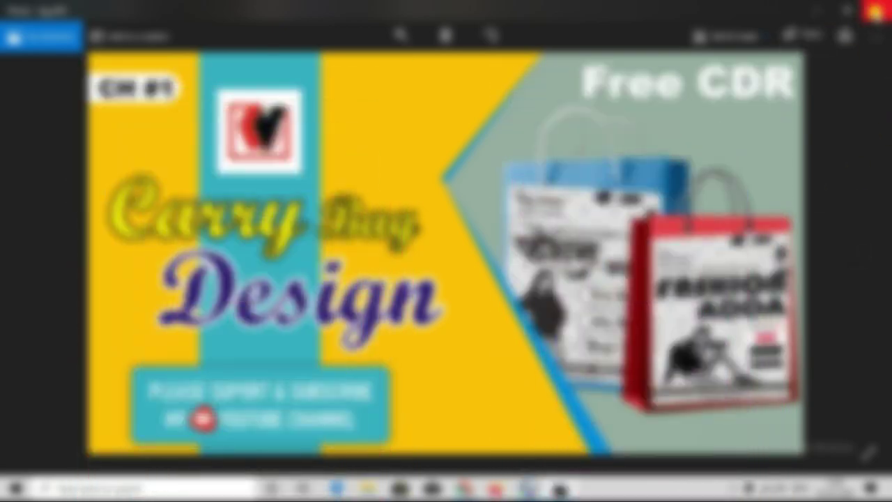
left_click(874, 9)
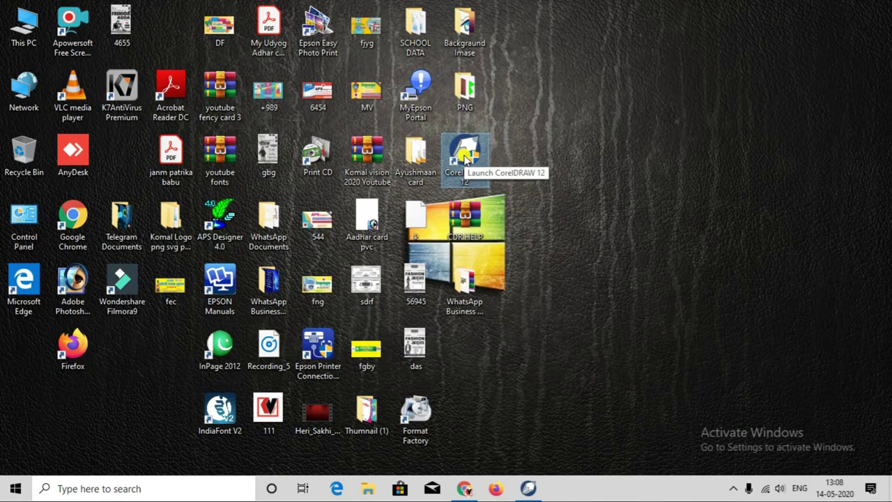
- Launch CorelDRAW 12 and open the recently used file Carry bag 12x18.CDR
double_click(465, 159)
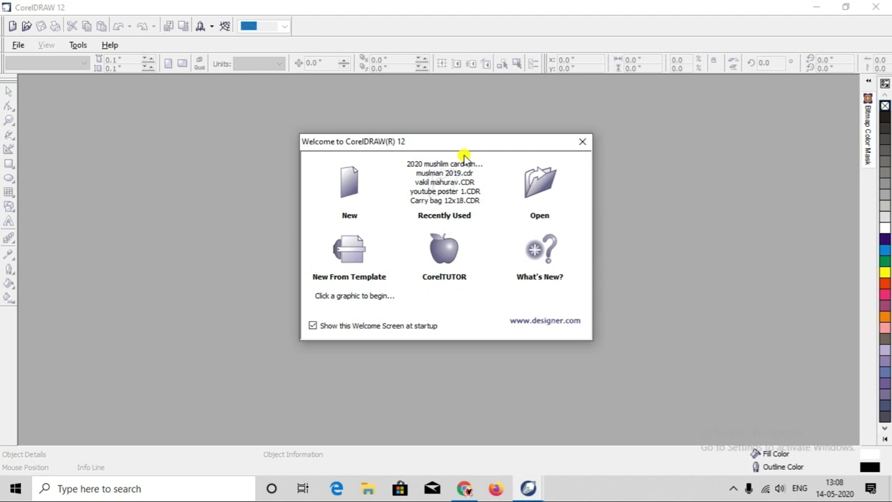
left_click(438, 200)
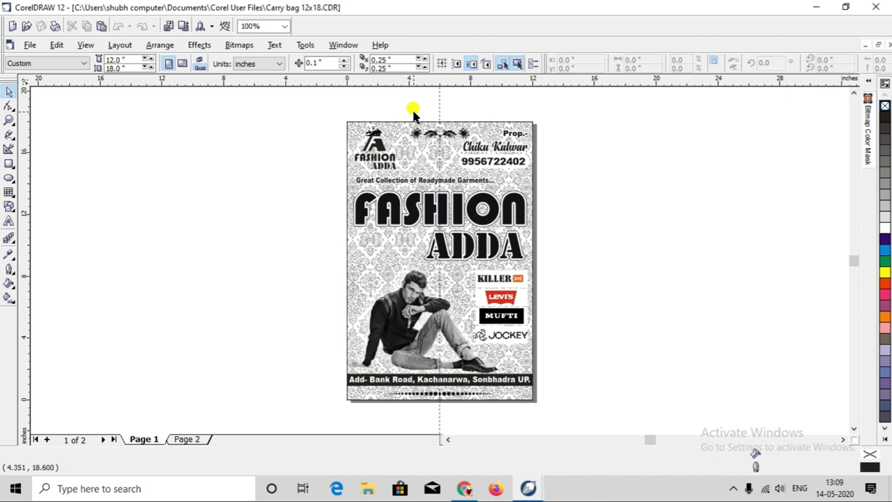
- Examine the English design on page 1 up close, from the logo header down to the address strip
left_click(9, 120)
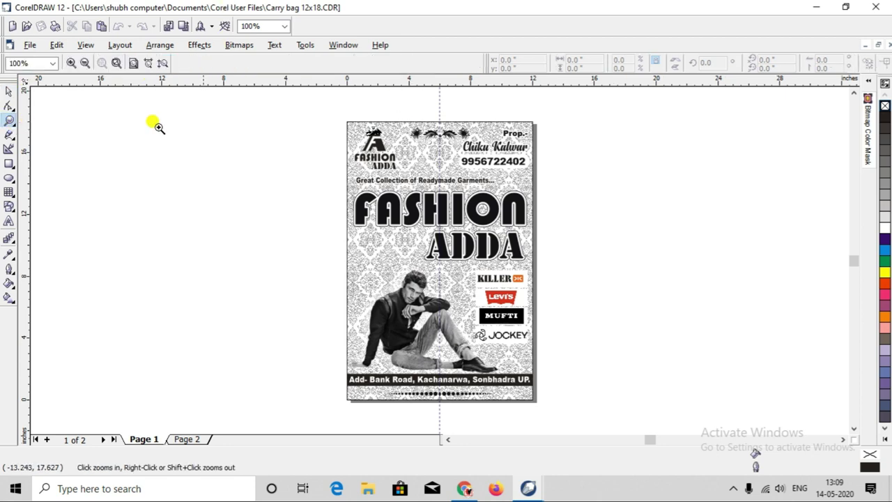
left_click_drag(341, 115, 535, 258)
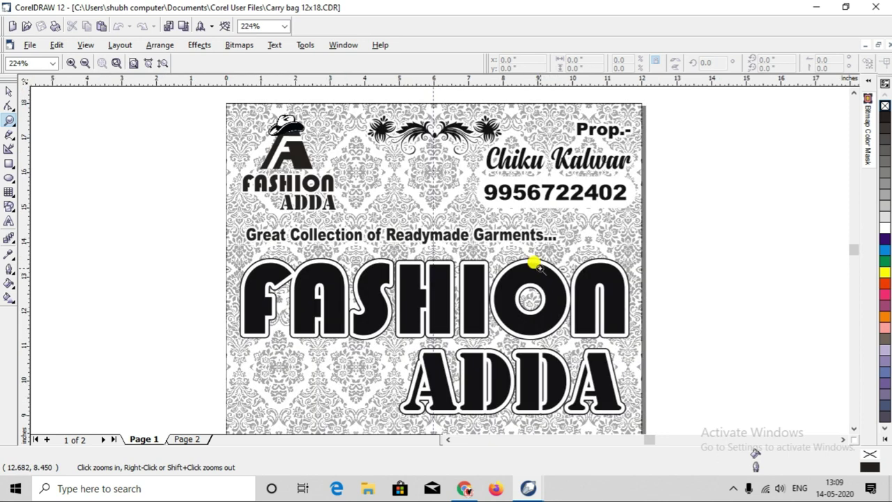
left_click(6, 90)
left_click(853, 429)
left_click(853, 429)
left_click(853, 430)
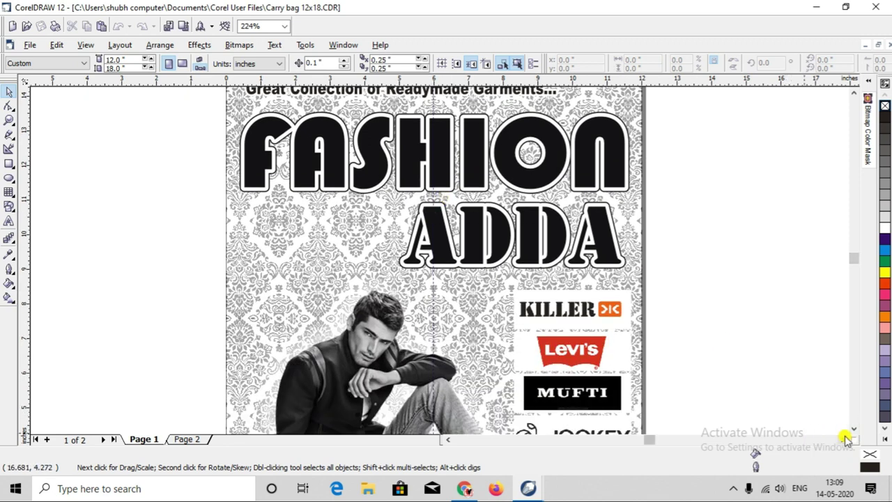
left_click(853, 429)
left_click(853, 429)
left_click(853, 429)
left_click(853, 430)
left_click(853, 430)
left_click(853, 429)
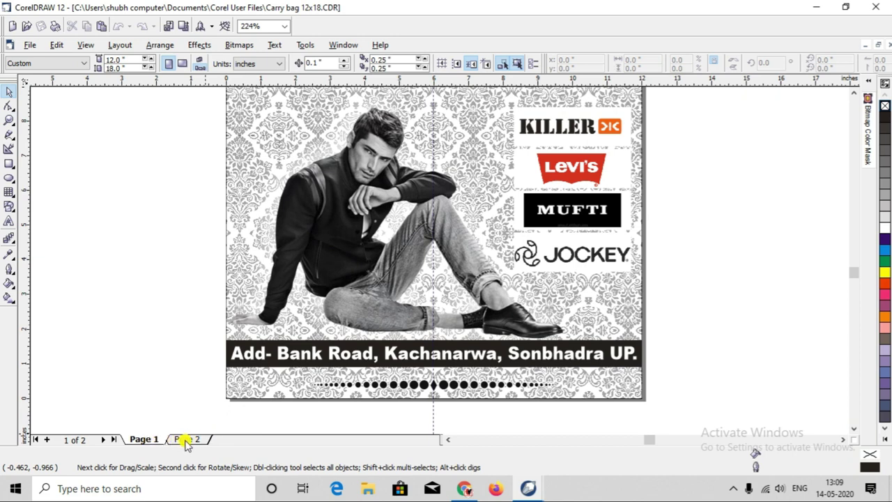
- Switch to page 2 and examine its Hindi header, shop title and rounded category labels
left_click(187, 440)
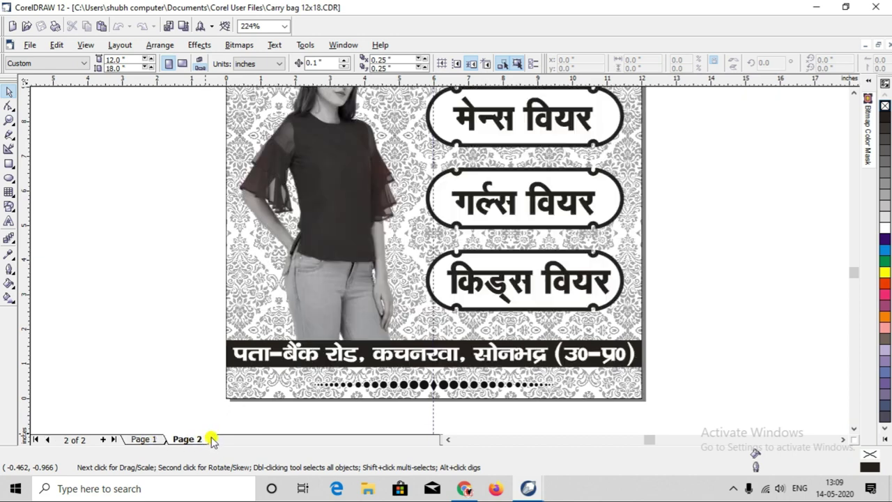
left_click(854, 93)
left_click(854, 94)
left_click(854, 94)
left_click(854, 93)
left_click(854, 94)
left_click(854, 93)
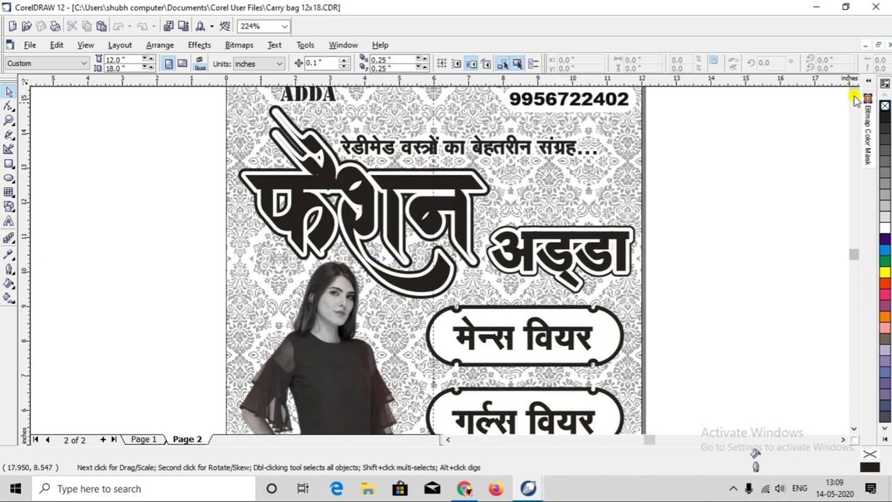
left_click(853, 93)
left_click(853, 93)
left_click(854, 93)
left_click(854, 94)
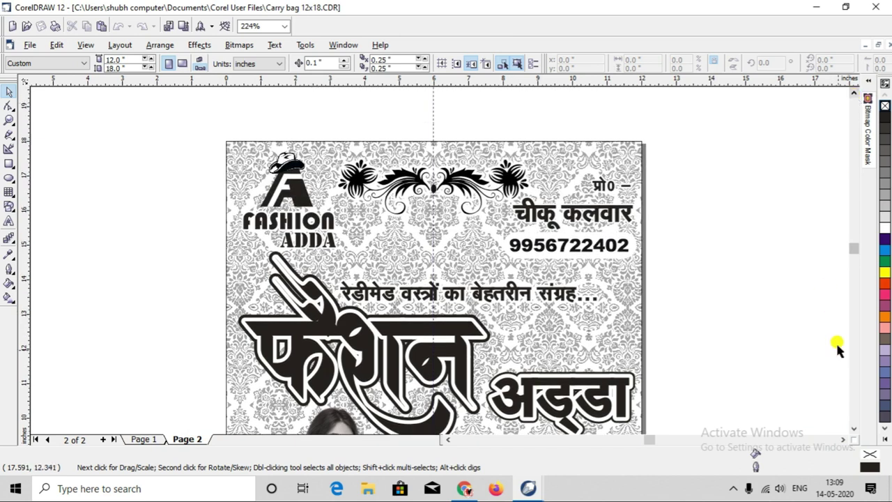
left_click(854, 428)
left_click(854, 429)
left_click(853, 429)
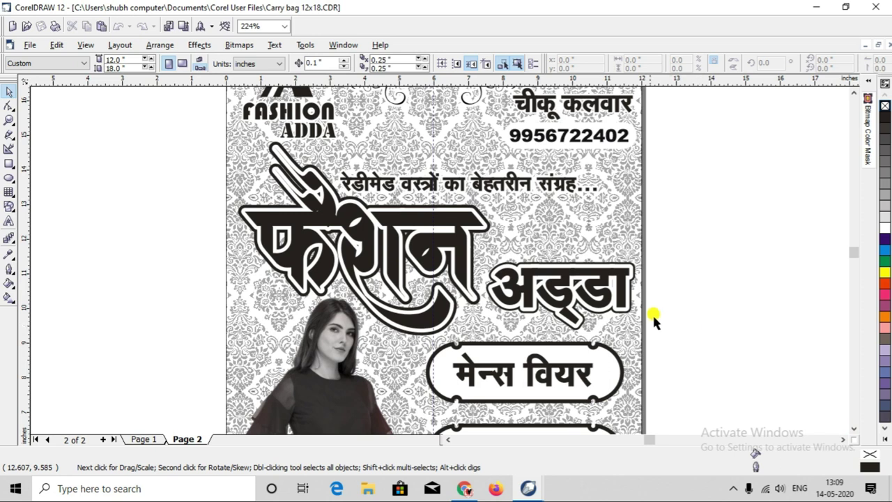
- Nudge the मेन्स वियर text slightly to the right within its rounded frame on page 2
left_click(609, 298)
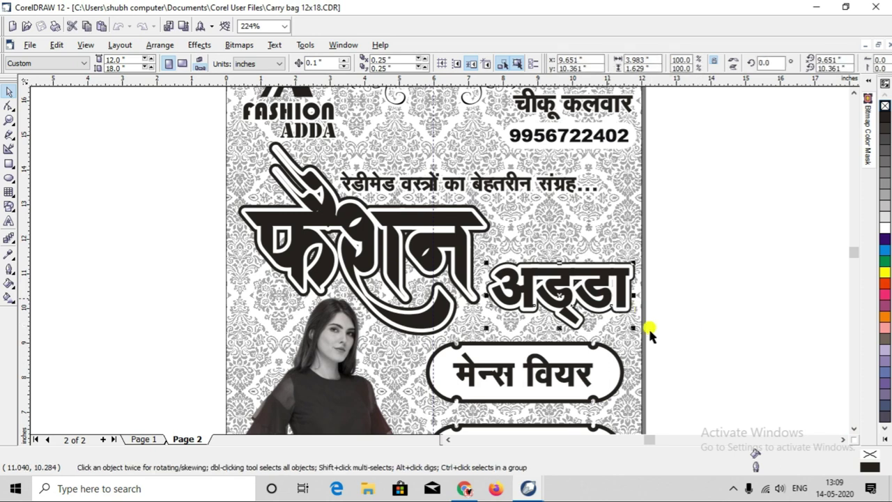
left_click(558, 372)
key("Right")
key("Right")
key("Right")
key("Right")
key("Left")
key("Left")
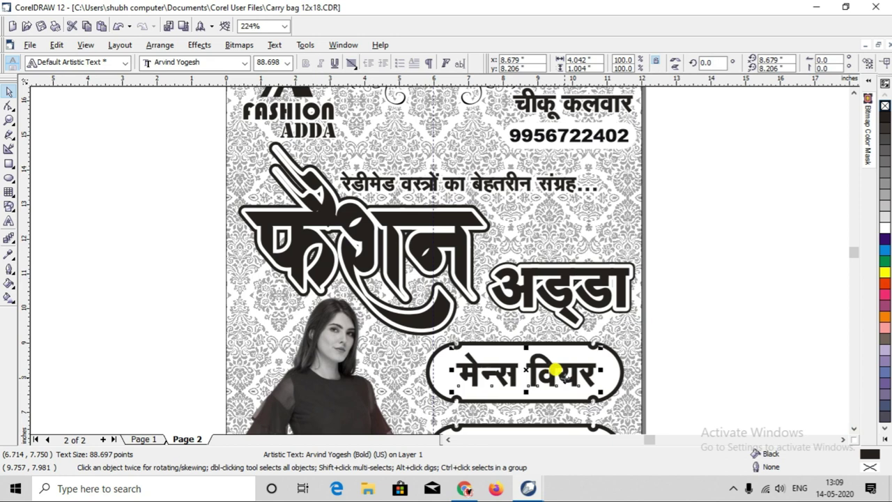
- Examine the category labels and address strip on page 2, and preview the page full screen
left_click(854, 428)
left_click(853, 430)
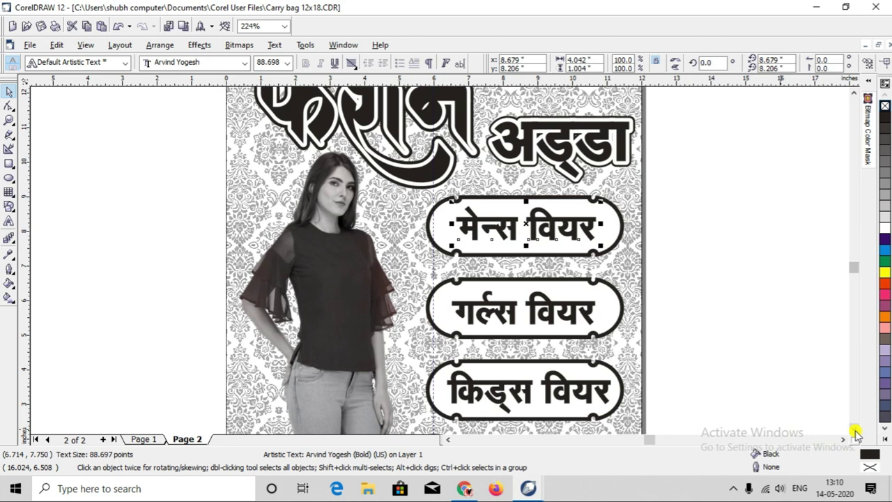
left_click(855, 434)
left_click(856, 433)
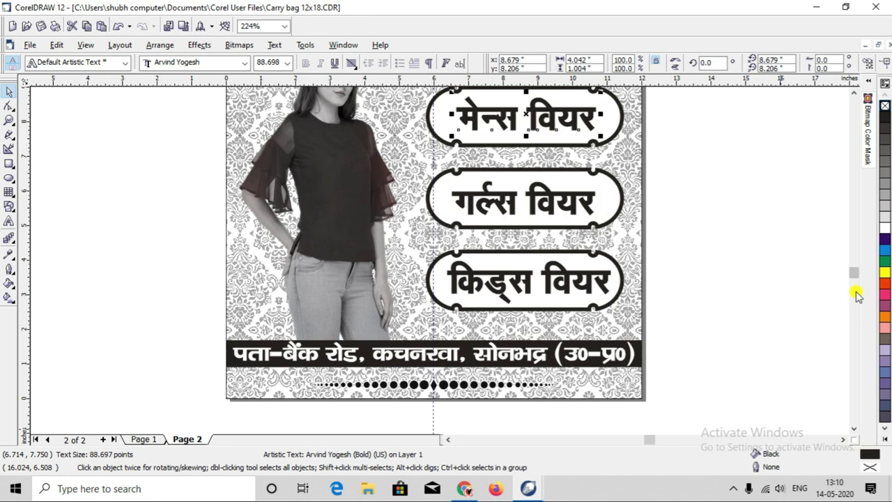
left_click(856, 98)
left_click(856, 97)
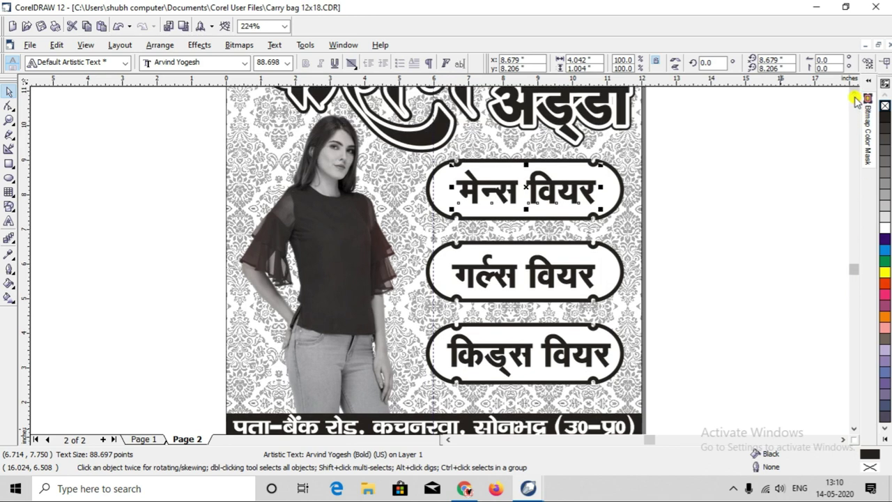
key("F9")
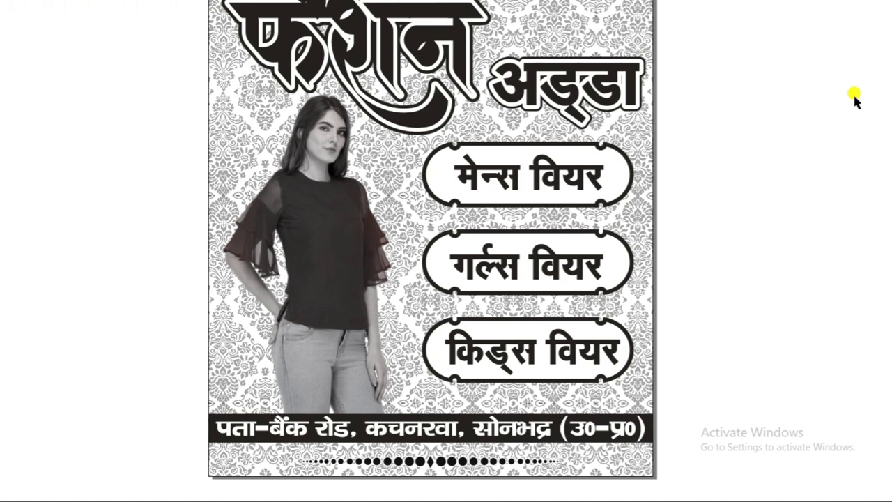
left_click(855, 98)
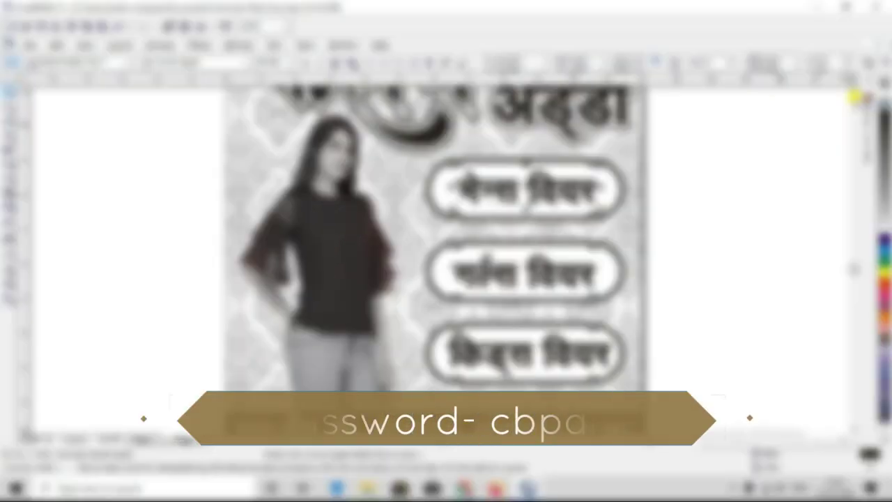
- Review the whole of page 2 once more, from the logo header down to the bottom border
left_click(855, 98)
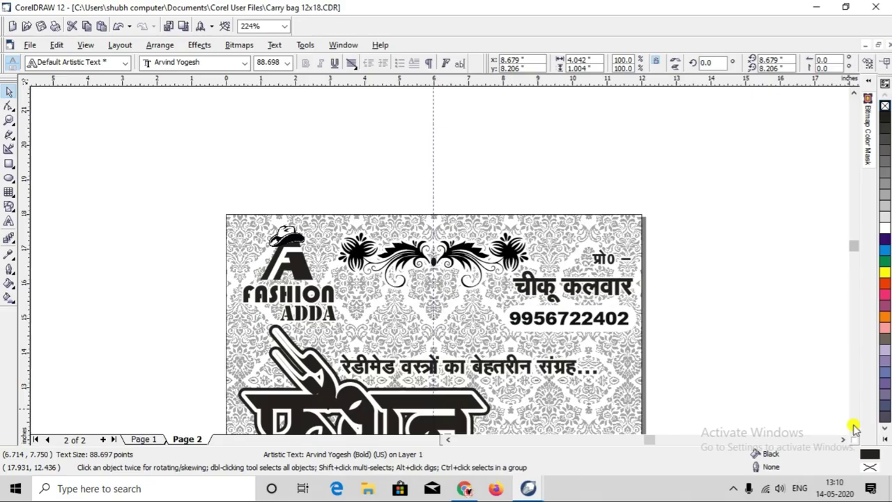
left_click(855, 428)
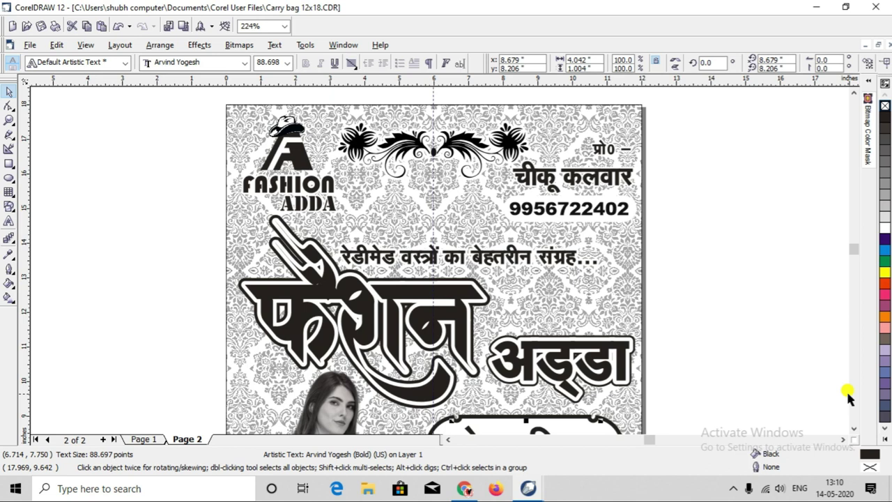
left_click(854, 430)
scroll(854, 429, "down", 3)
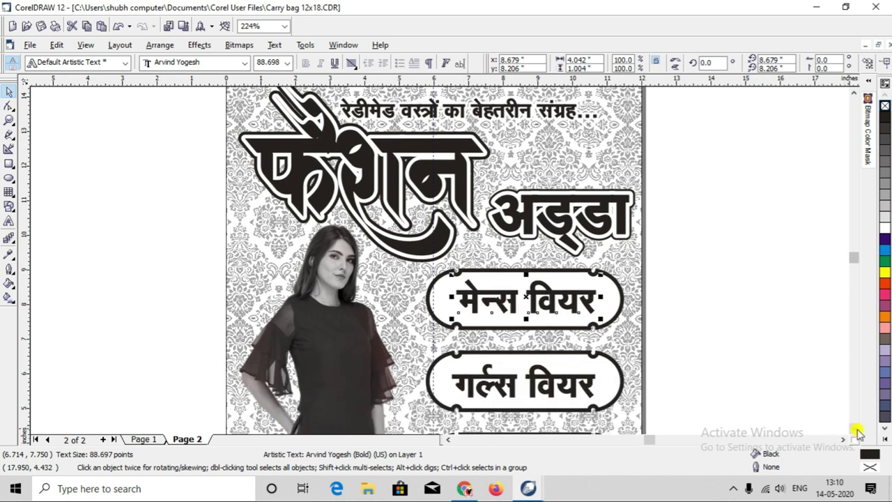
scroll(856, 428, "down", 5)
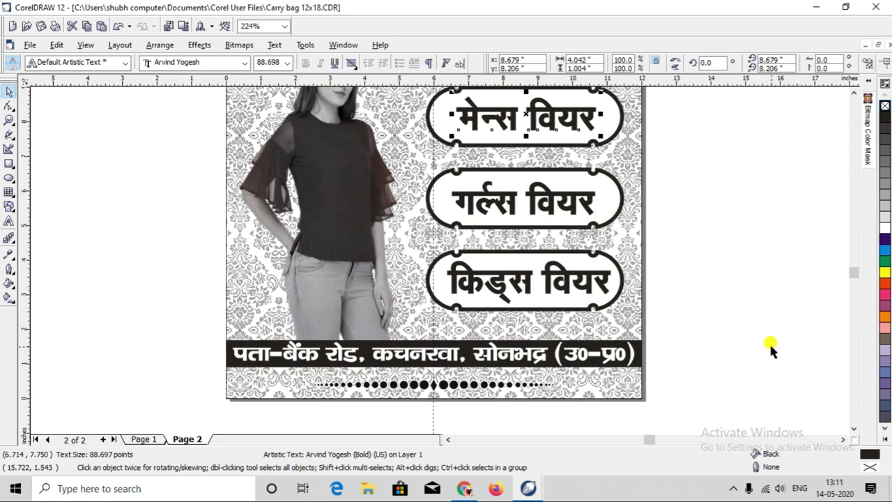
scroll(857, 431, "down", 2)
scroll(856, 430, "down", 1)
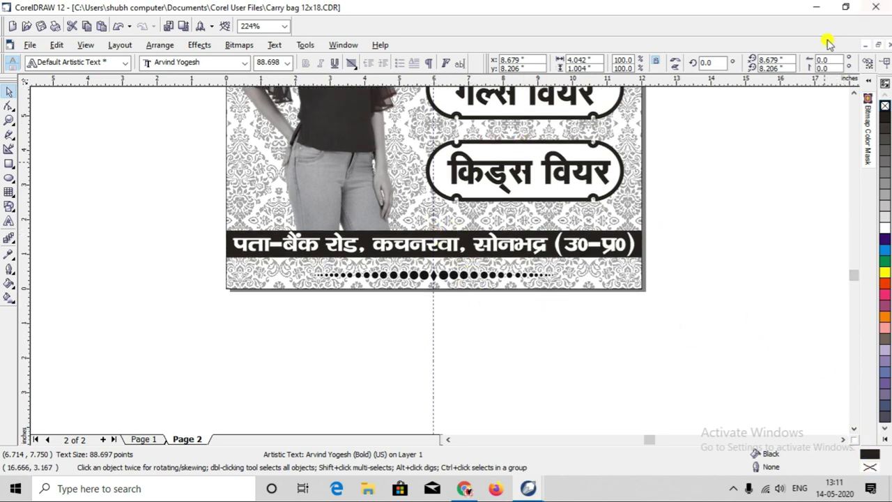
- Return to page 1 and examine the FASHION ADDA title and brand logos
left_click(854, 92)
left_click(143, 439)
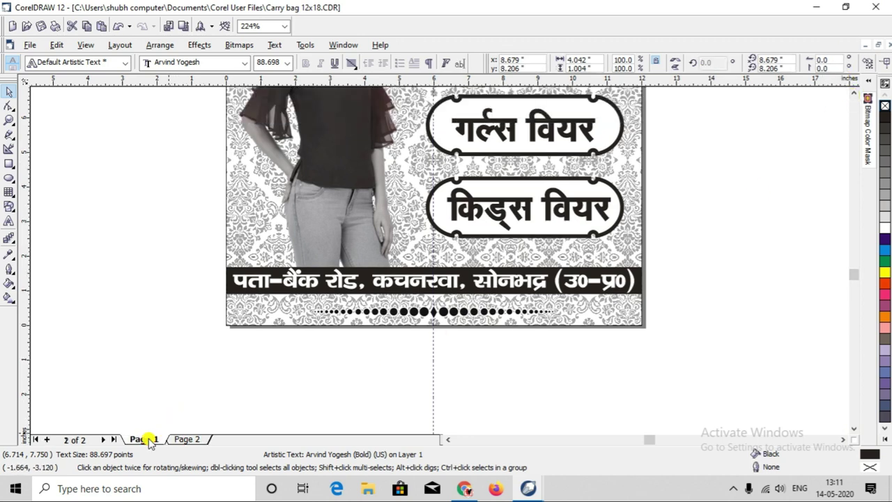
left_click(854, 93)
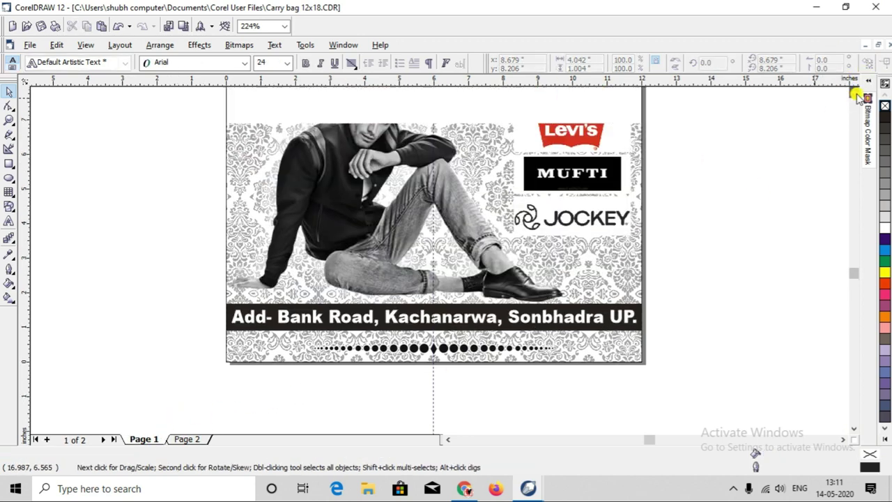
left_click(856, 91)
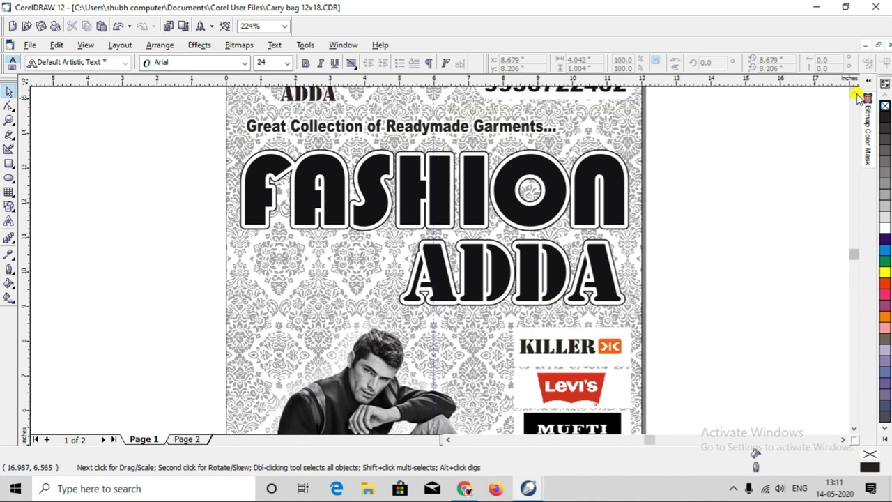